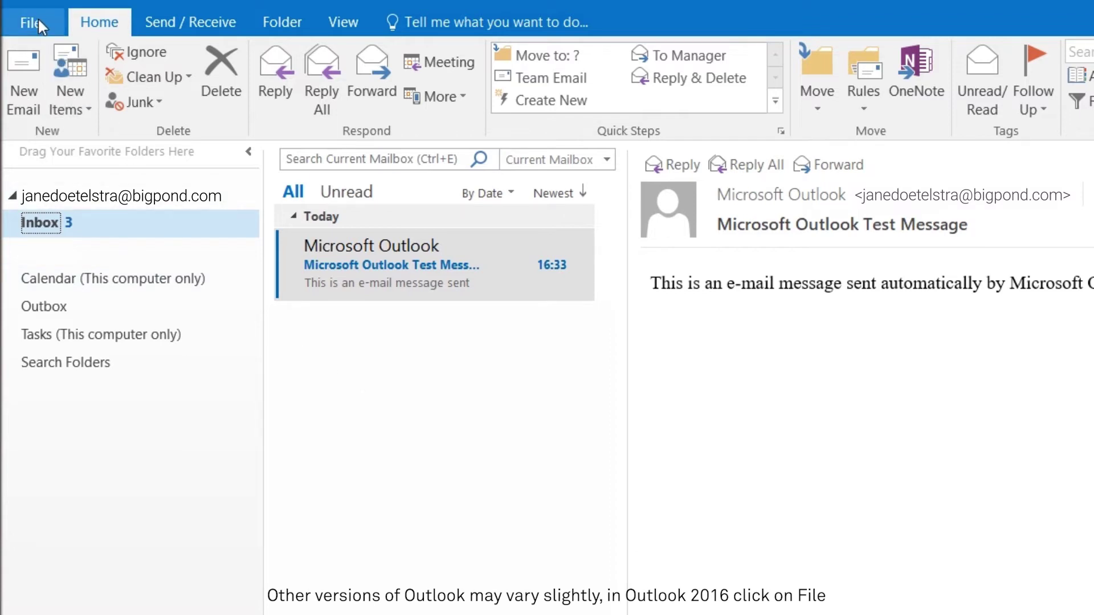
Open Account Settings from the File menu and select the IMAP/SMTP mail account.
left_click(38, 17)
left_click(240, 256)
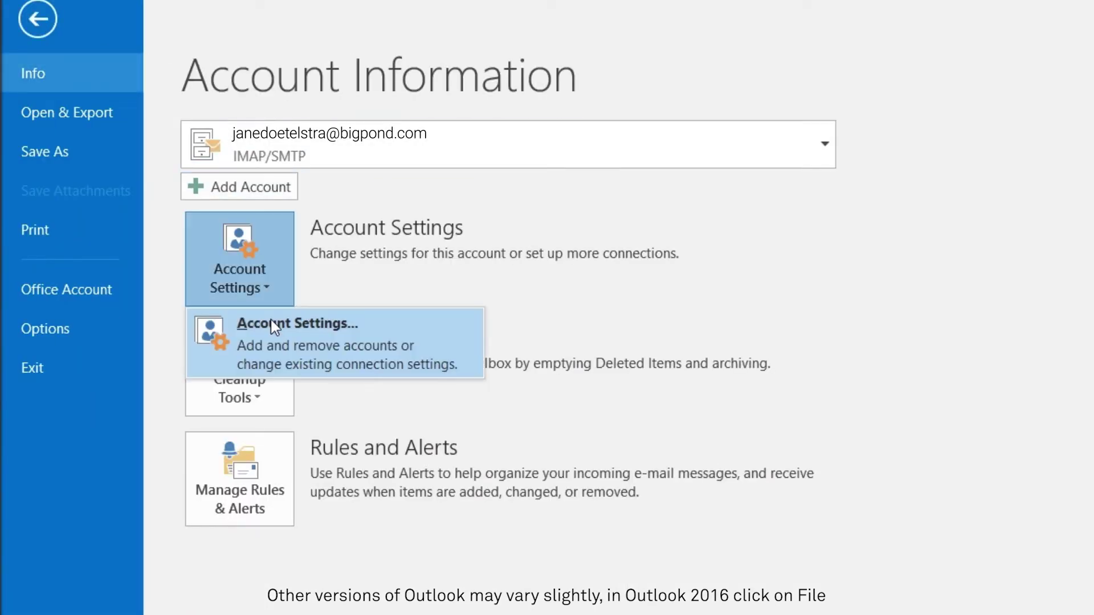
left_click(276, 328)
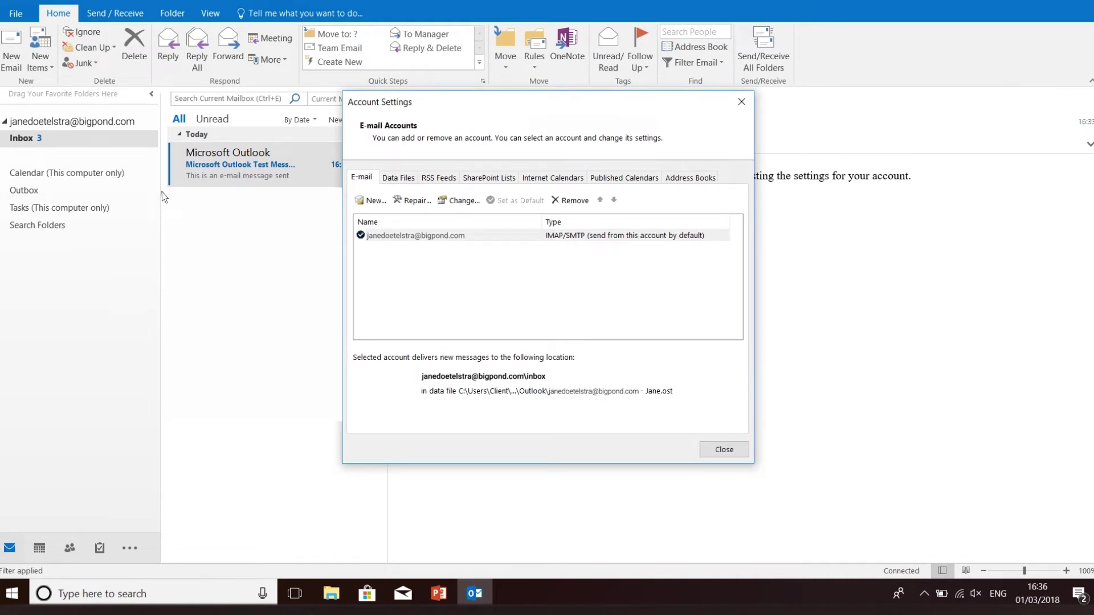
left_click(411, 237)
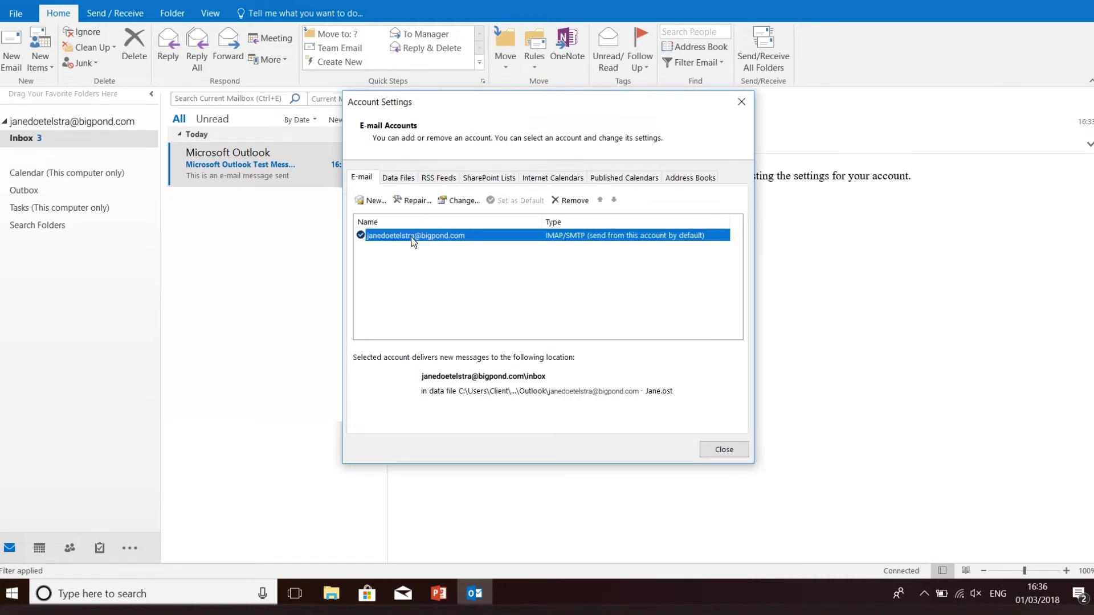
Open the account's Change Account settings, clear the old logon user name, and move to Password.
double_click(412, 242)
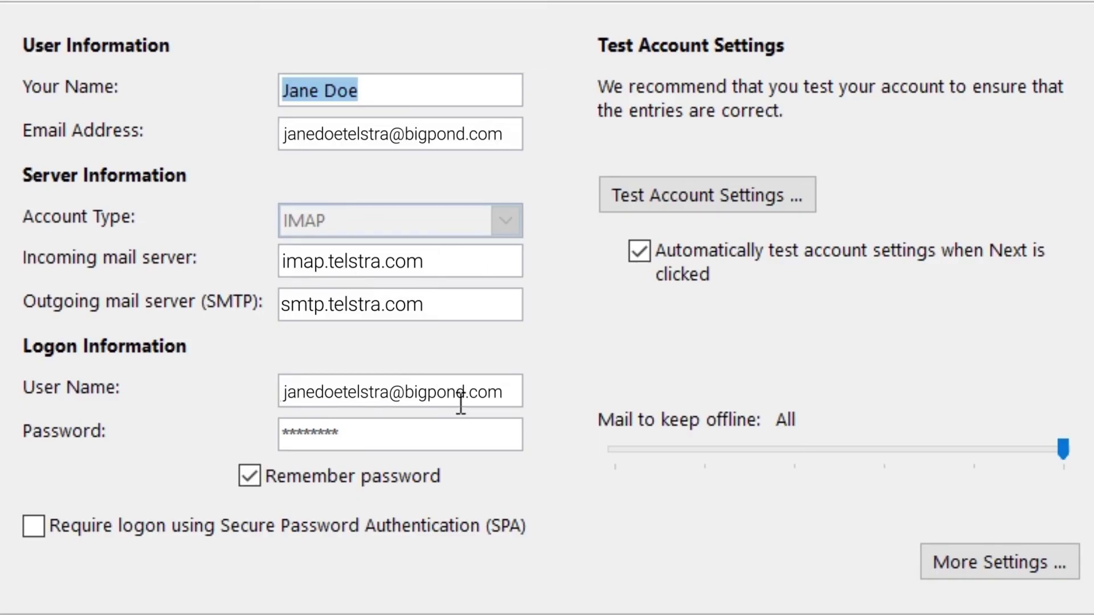
left_click(561, 415)
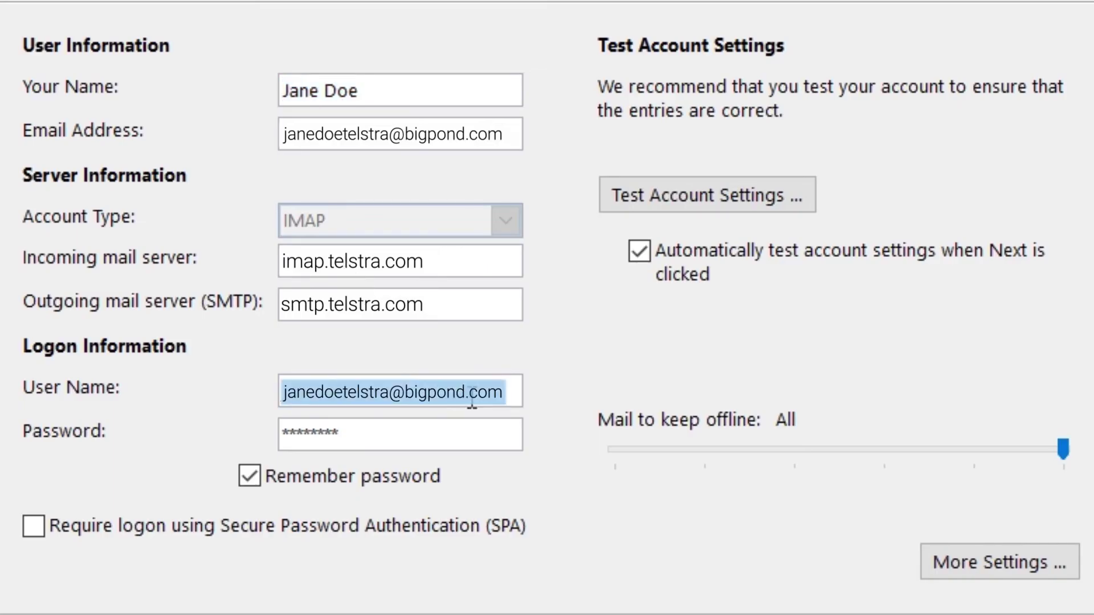
key("BackSpace")
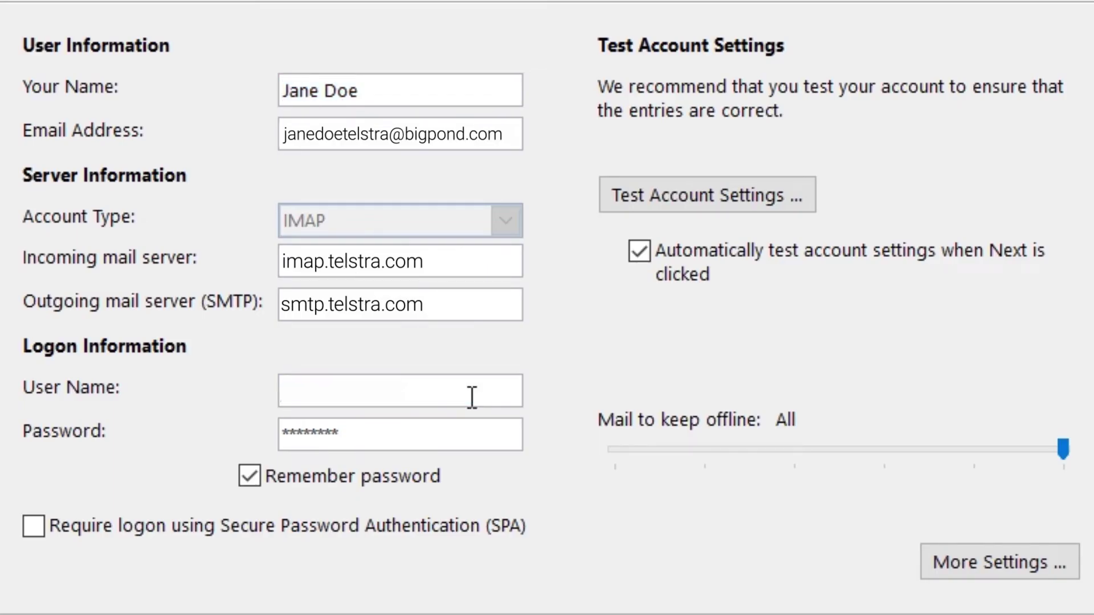
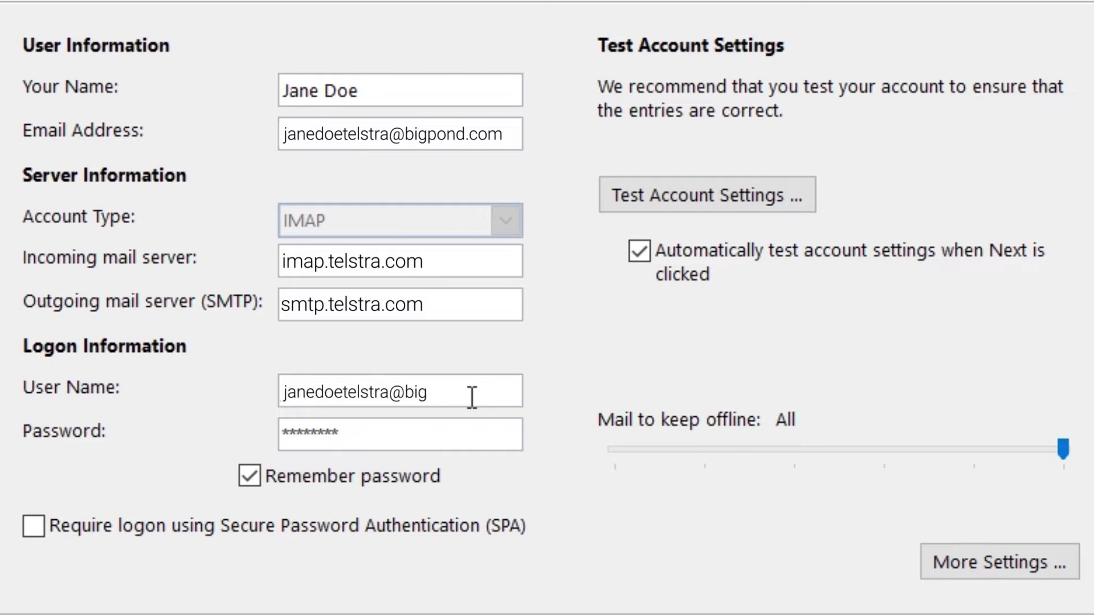
key("Tab")
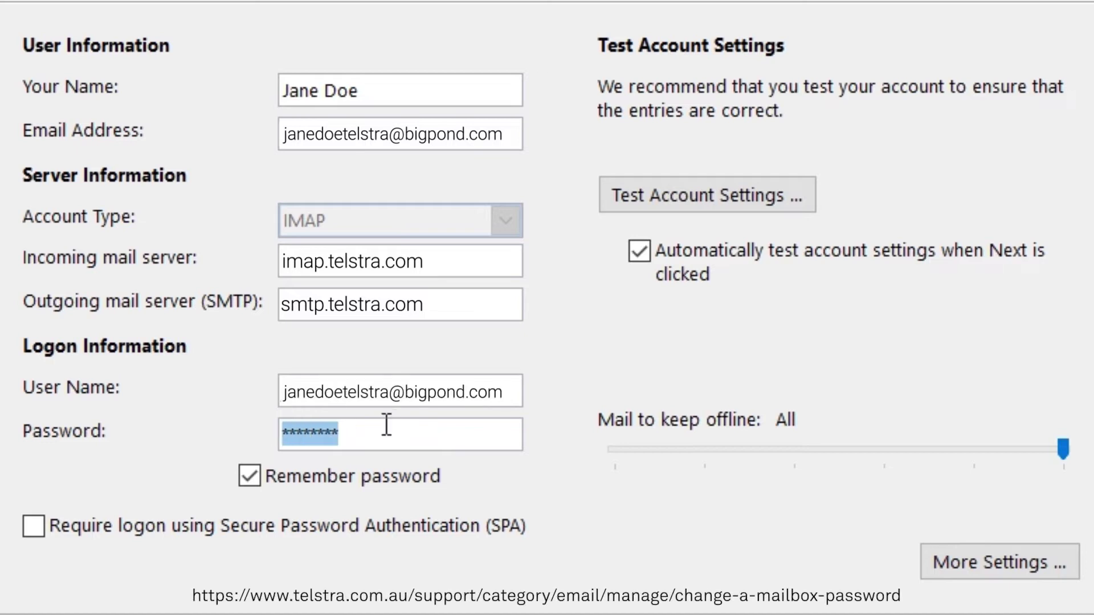
type("****")
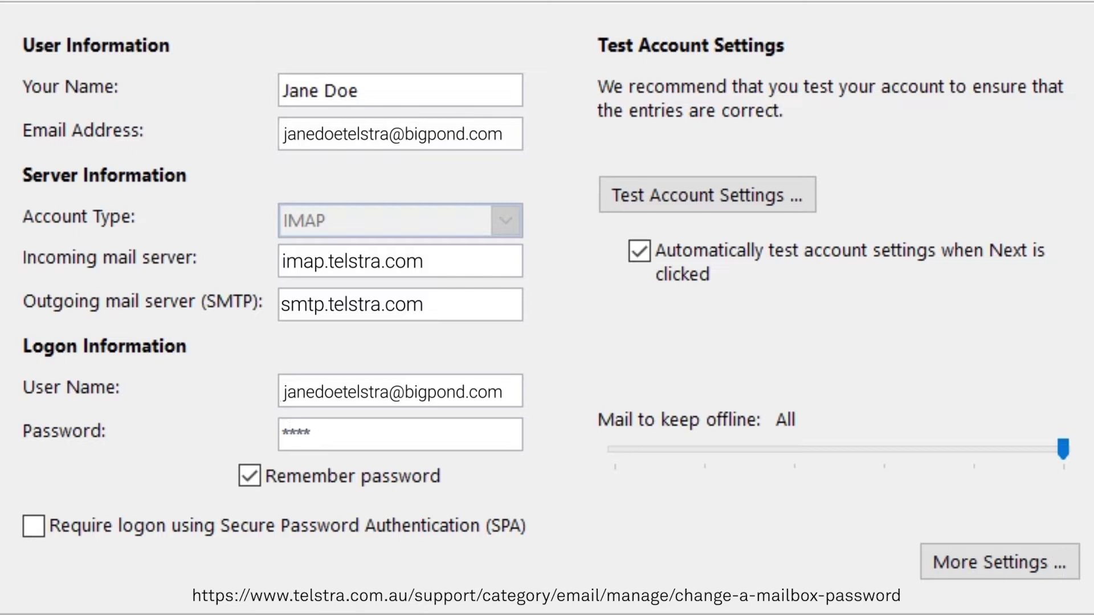
type("****")
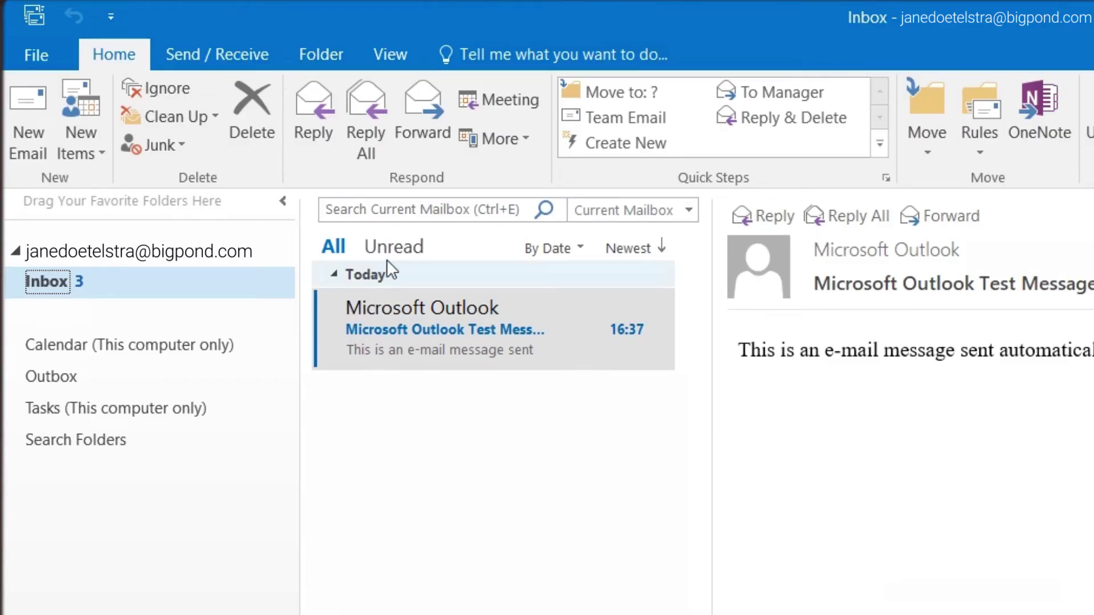
Set the Junk E-mail Options protection level to Low.
left_click(179, 147)
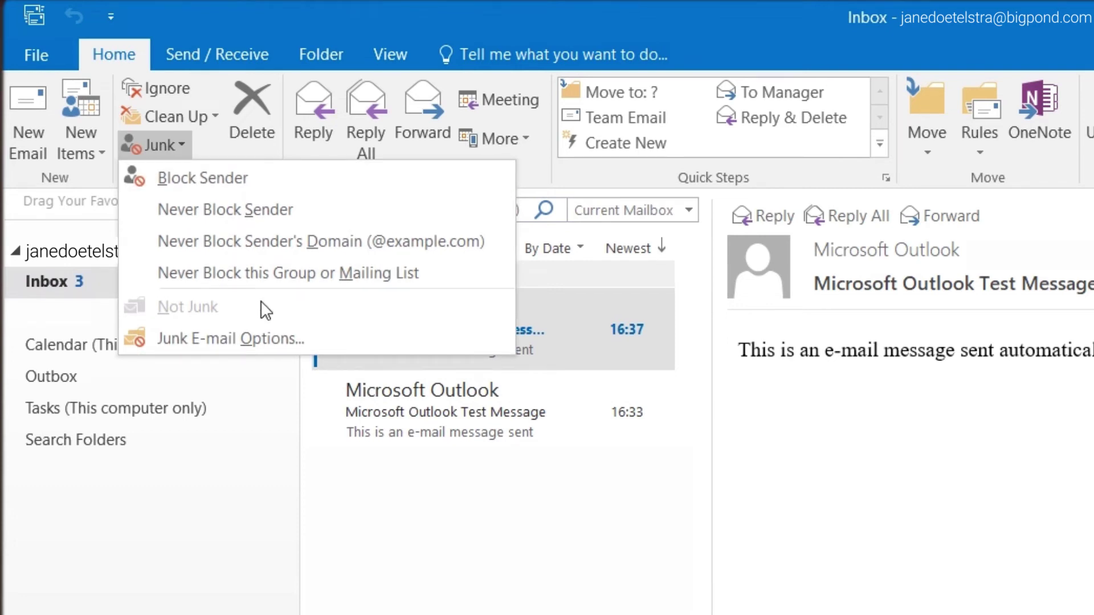
left_click(268, 327)
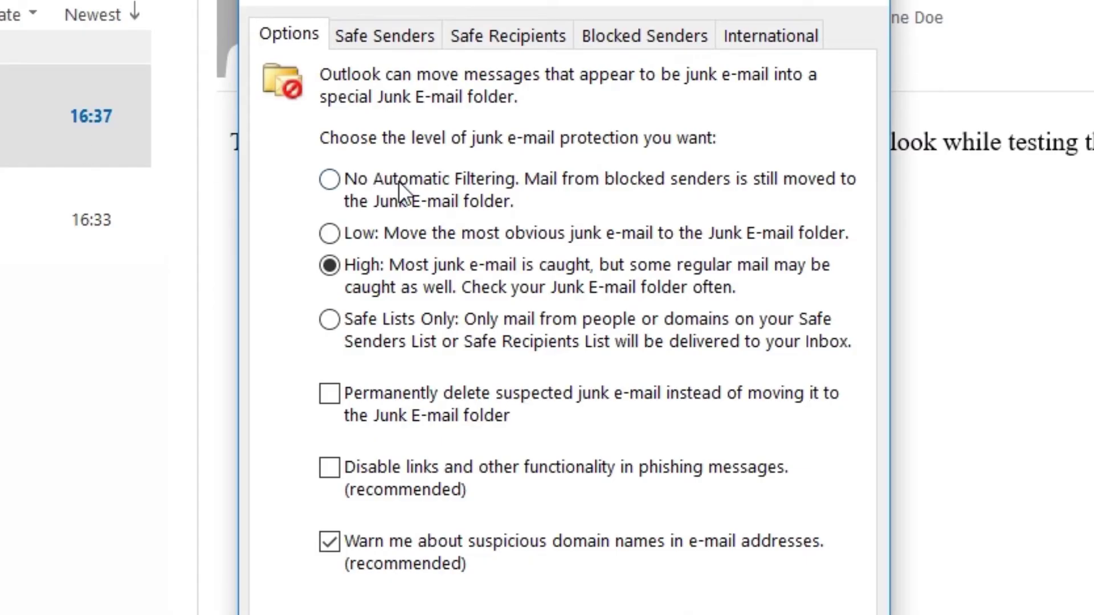
left_click(475, 238)
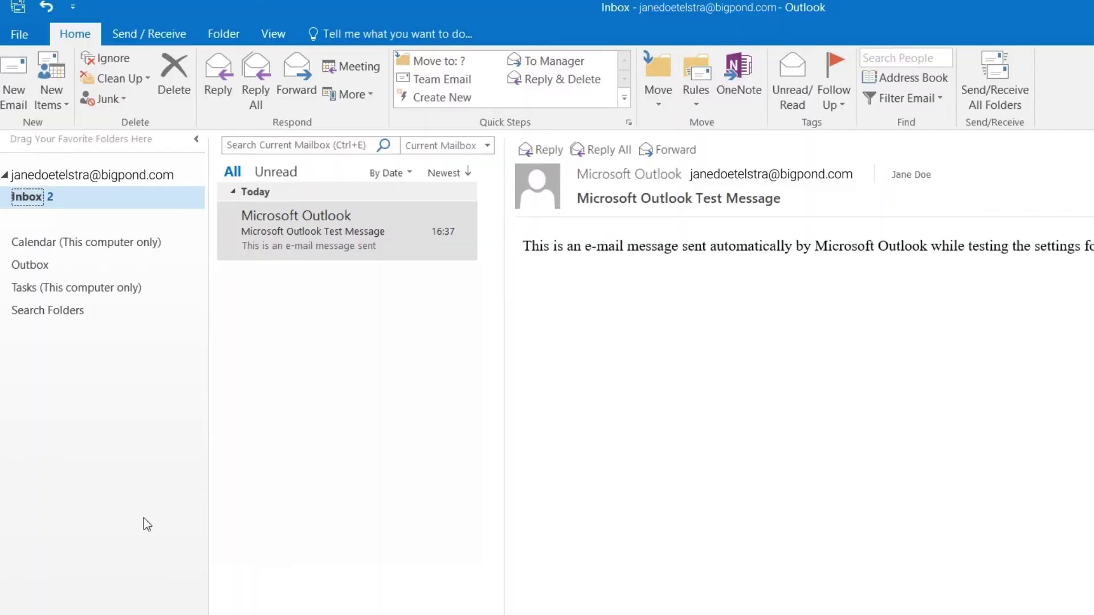
Reopen Account Settings and open the IMAP/SMTP account's Change Account settings.
left_click(19, 33)
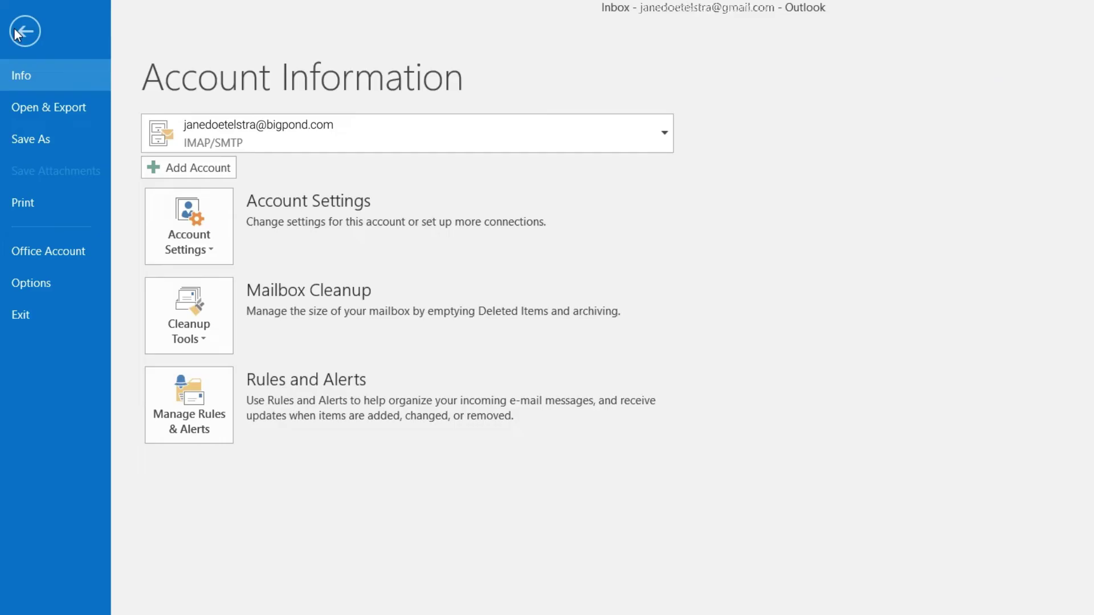
left_click(172, 223)
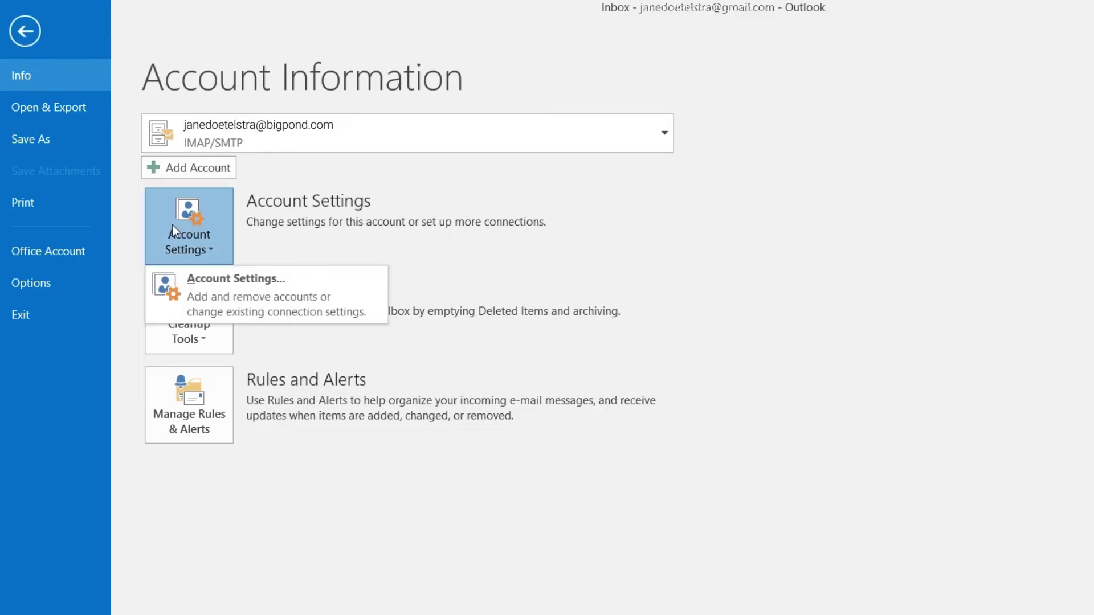
left_click(192, 284)
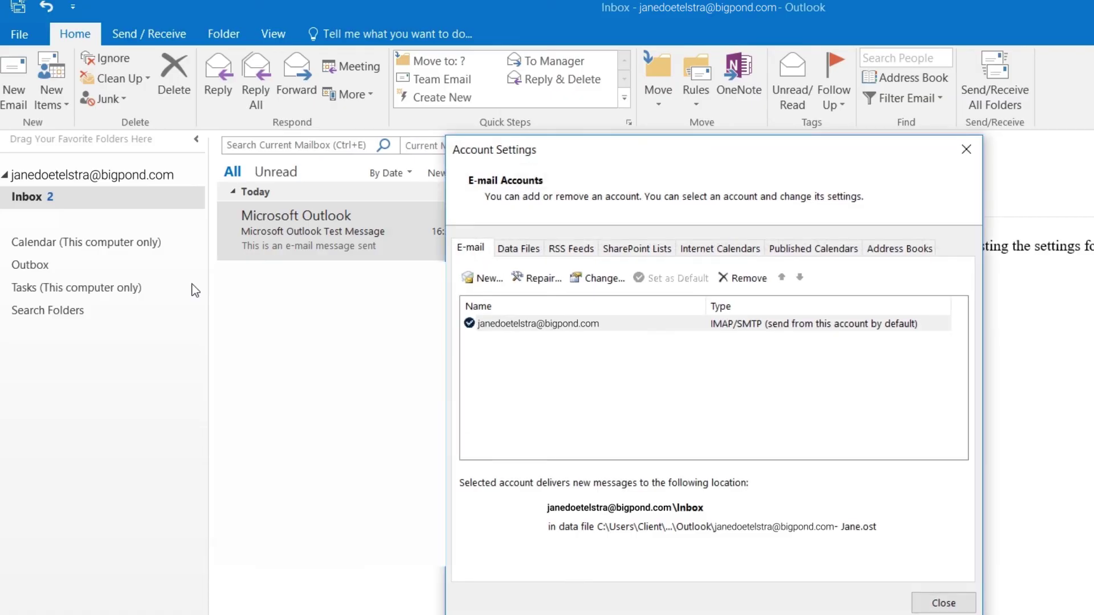
left_click(514, 323)
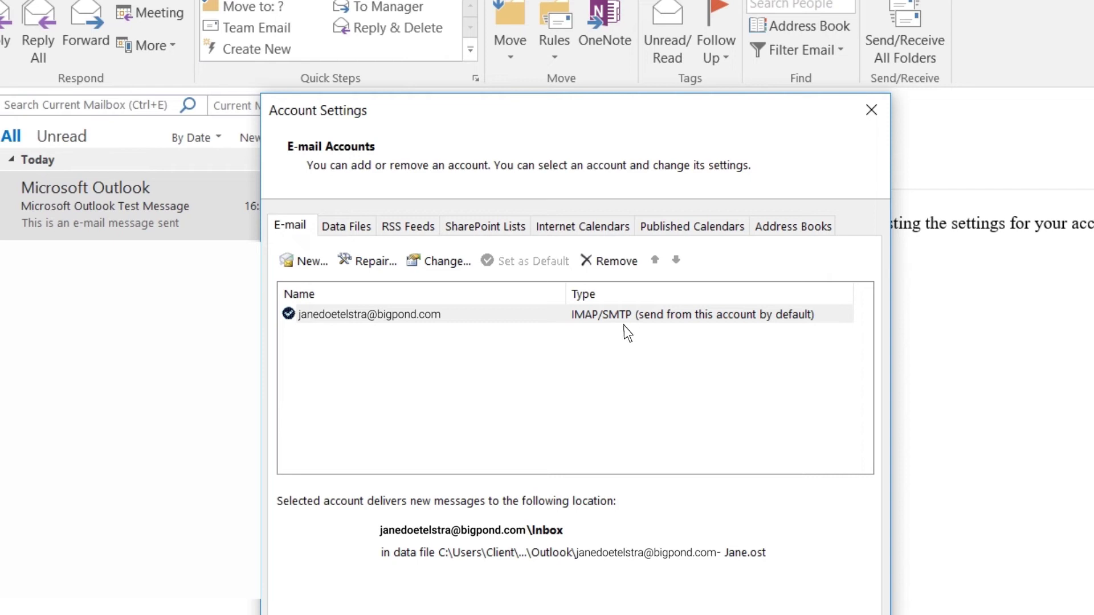
double_click(349, 315)
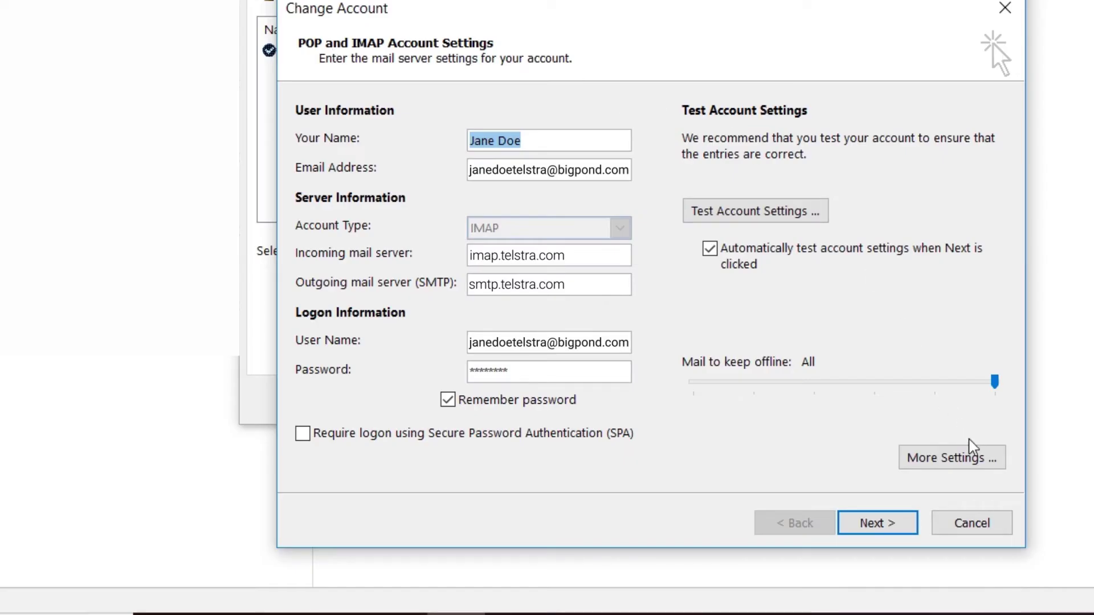
Check the Advanced settings: incoming IMAP 993 with SSL, outgoing SMTP 587 with TLS.
left_click(968, 463)
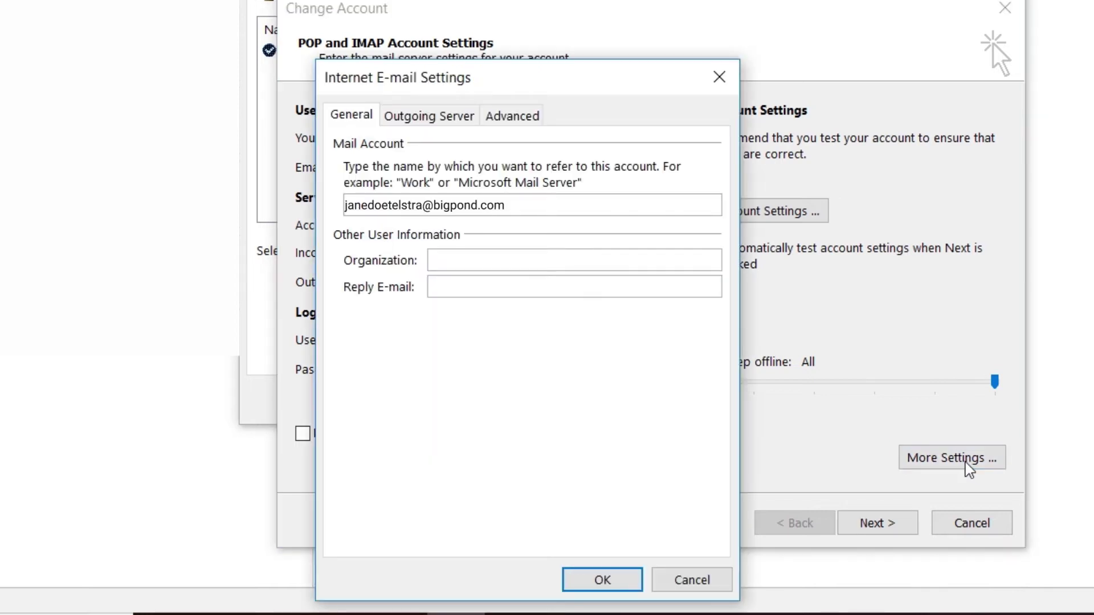
left_click(505, 115)
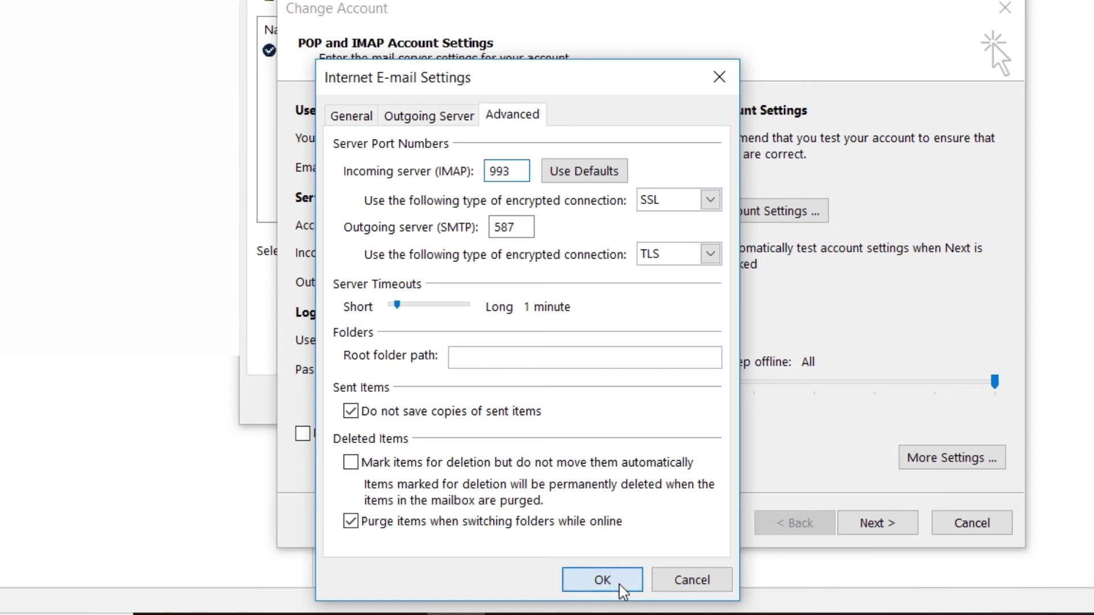
left_click(602, 581)
Run Test Account Settings and close the successful test results.
left_click(877, 523)
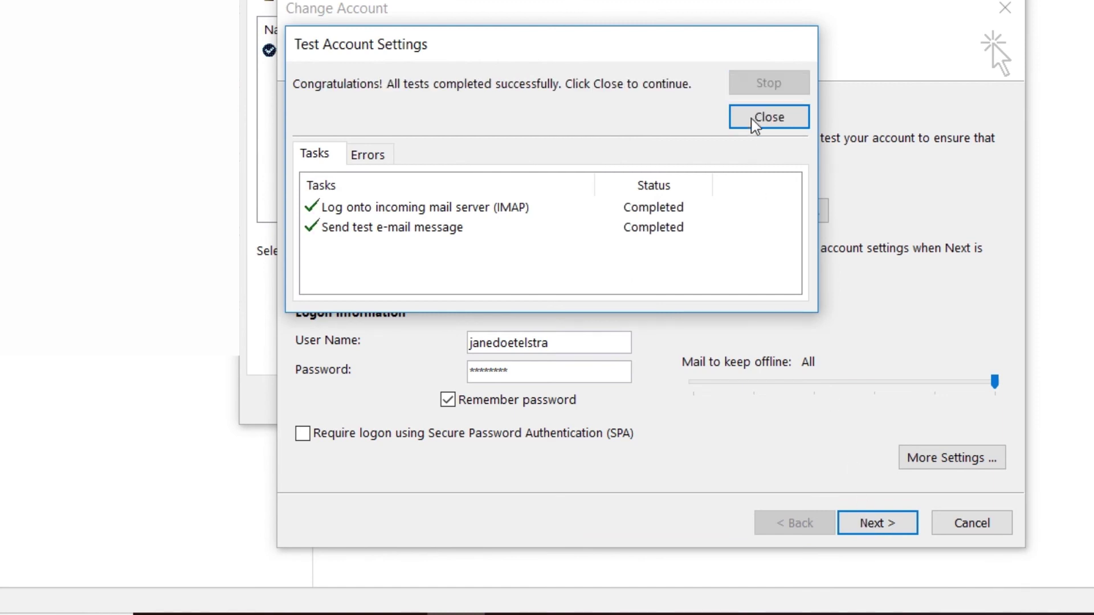
left_click(769, 117)
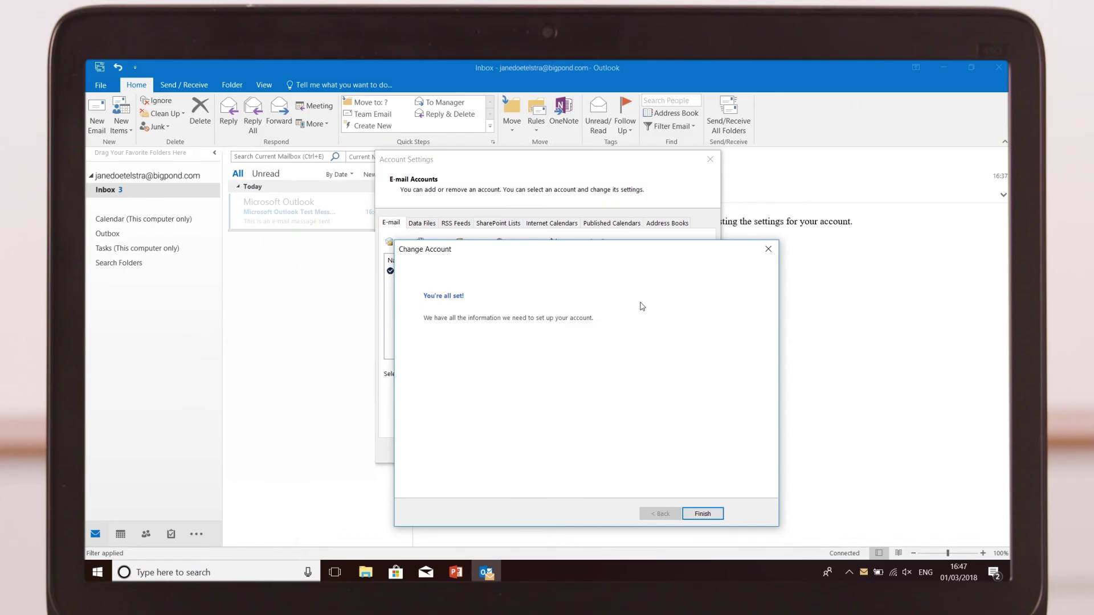